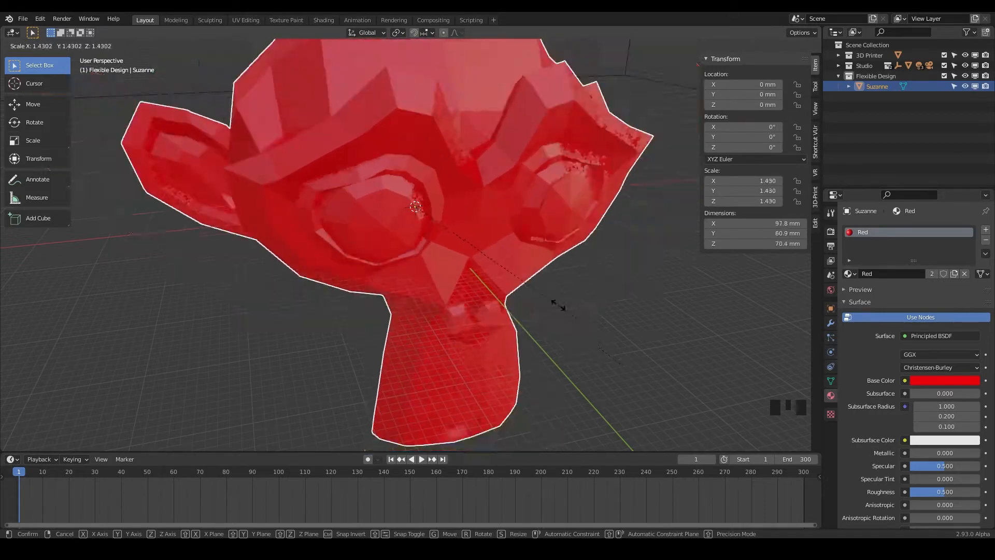
Try resizing the monkey head uniformly, both larger and smaller, and cancel each attempt
key(Escape)
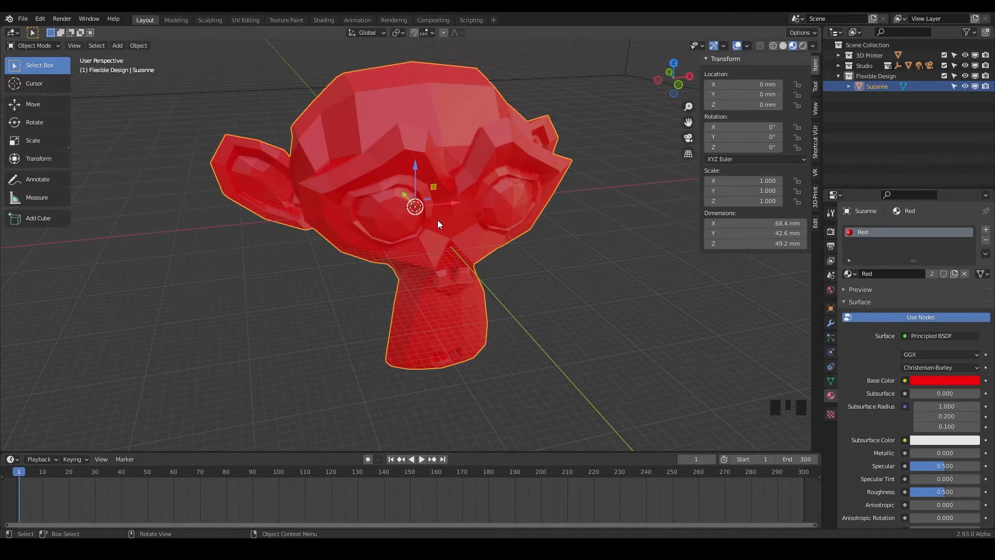
key(s)
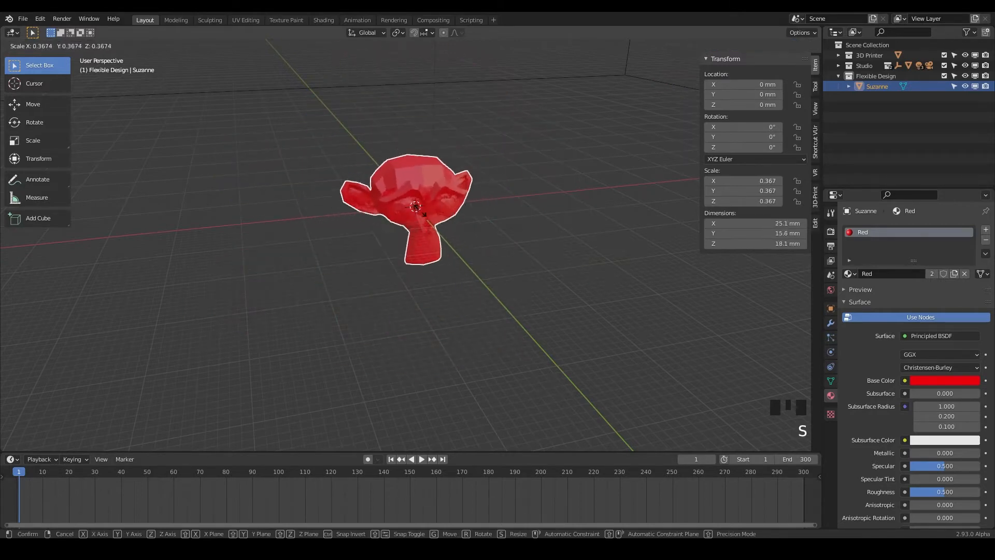
key(Escape)
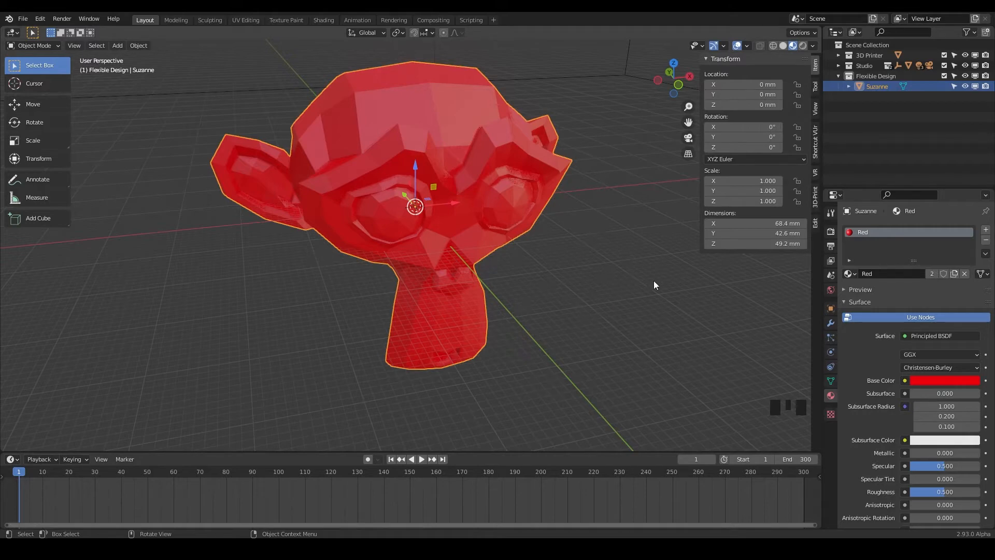
key(s)
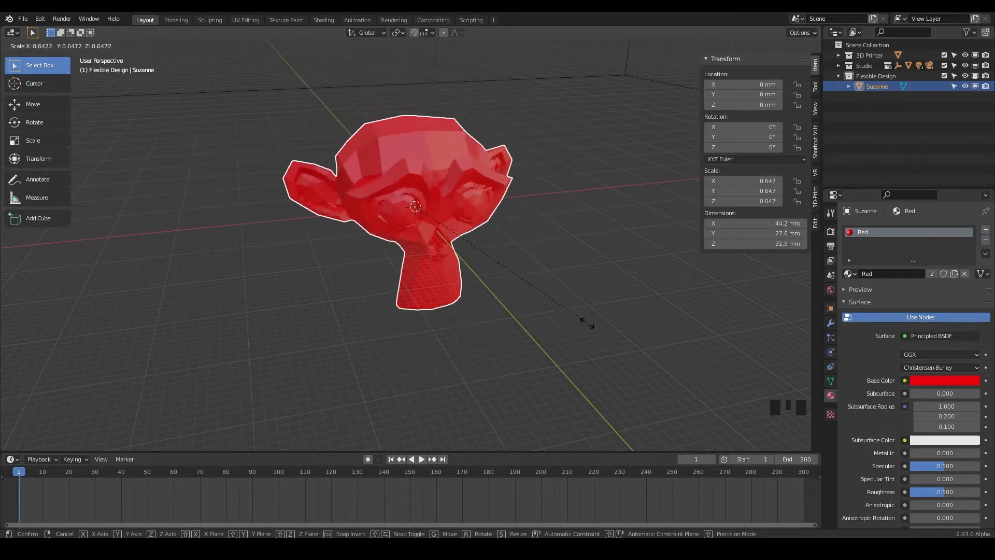
right_click(631, 348)
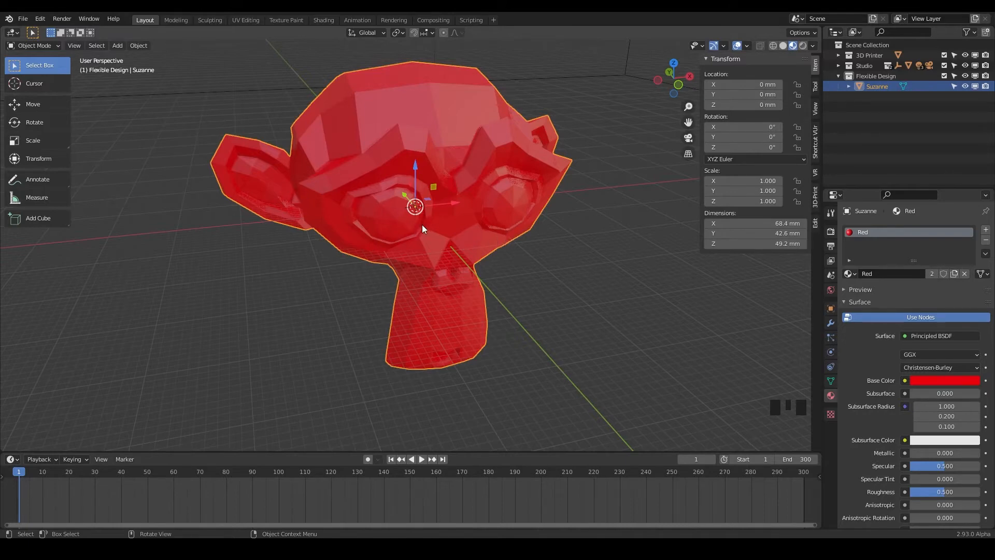
Try scaling the monkey head along the global X, Y and Z axes in turn, and cancel the operation
key(s)
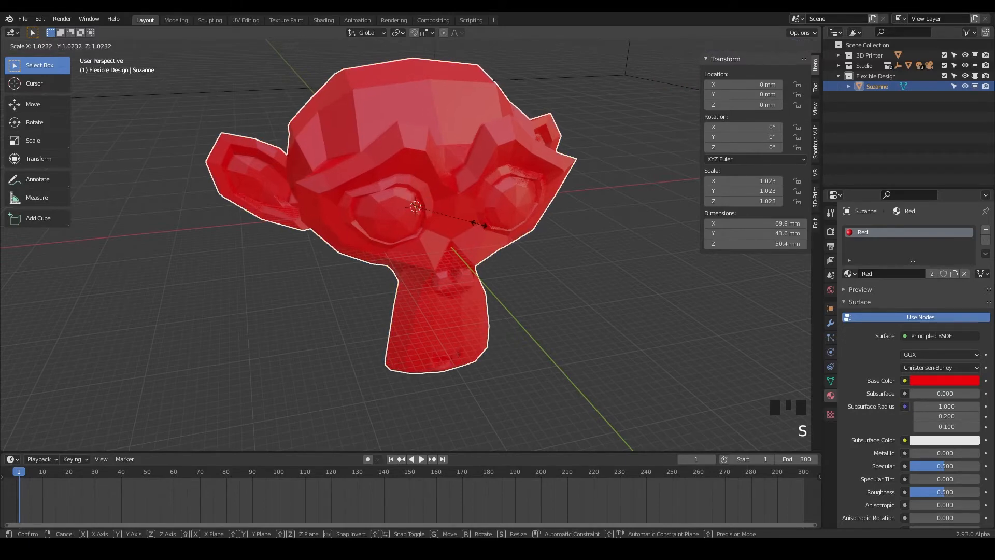
key(x)
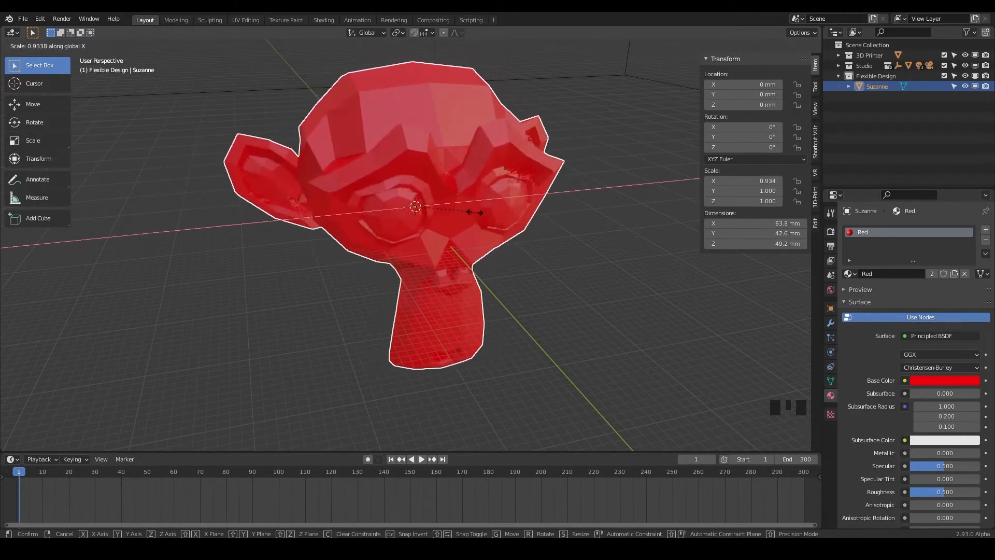
key(y)
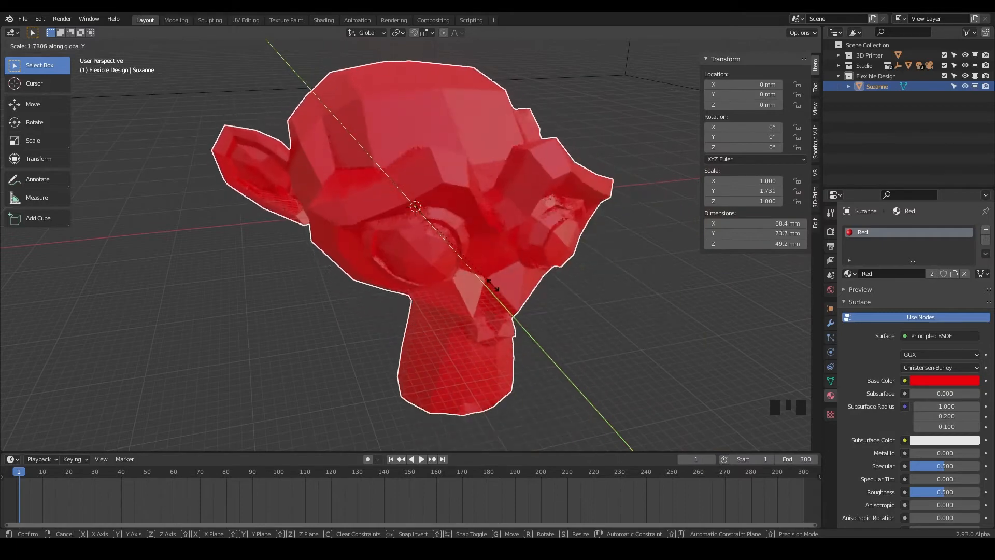
key(z)
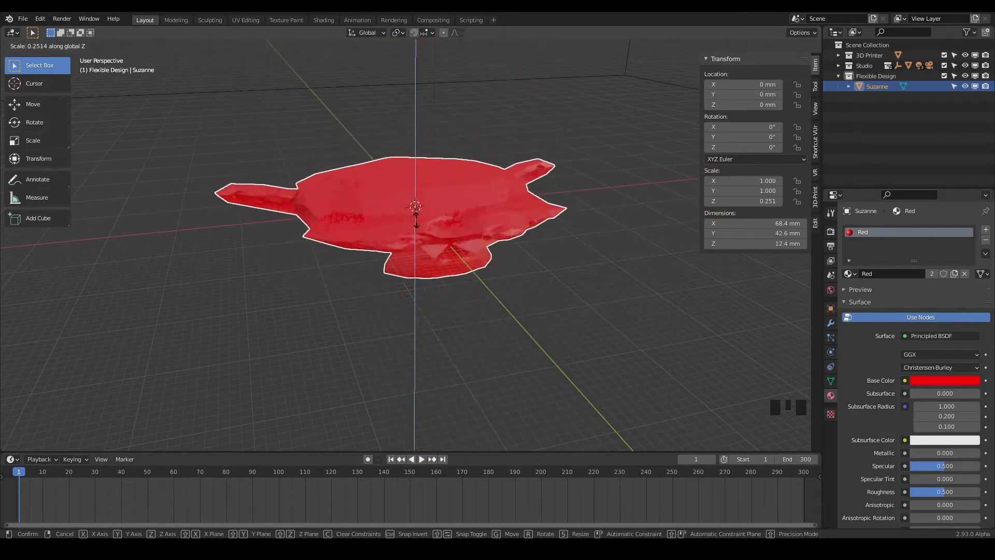
key(Escape)
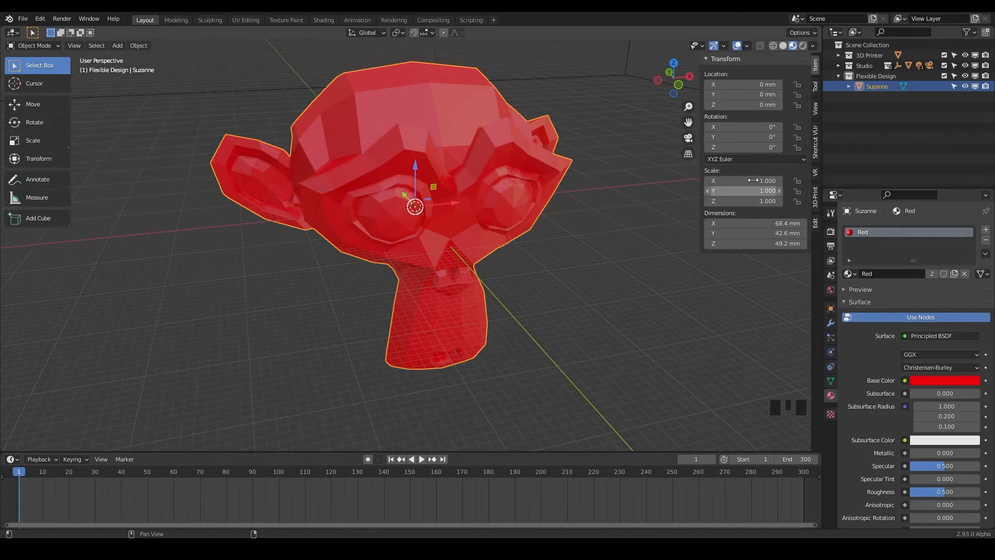
Shrink the monkey head uniformly to a scale of about 0.404 and apply its scale
key(s)
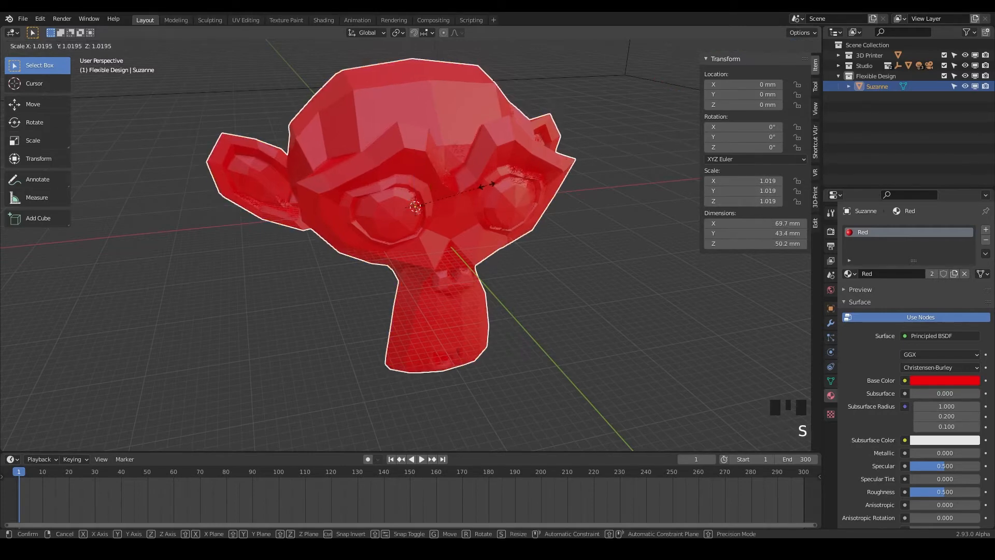
click(447, 189)
key(s)
click(436, 197)
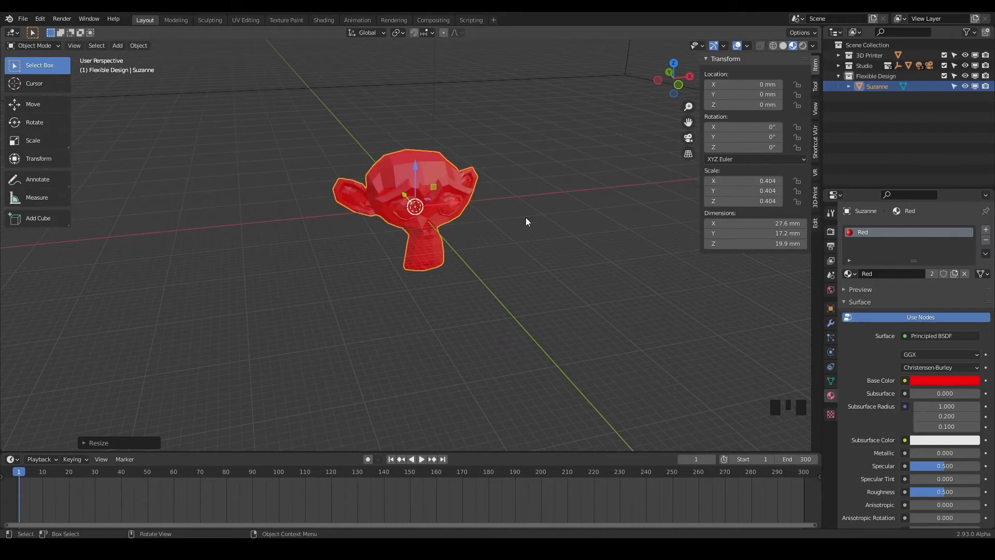
key(ctrl+a)
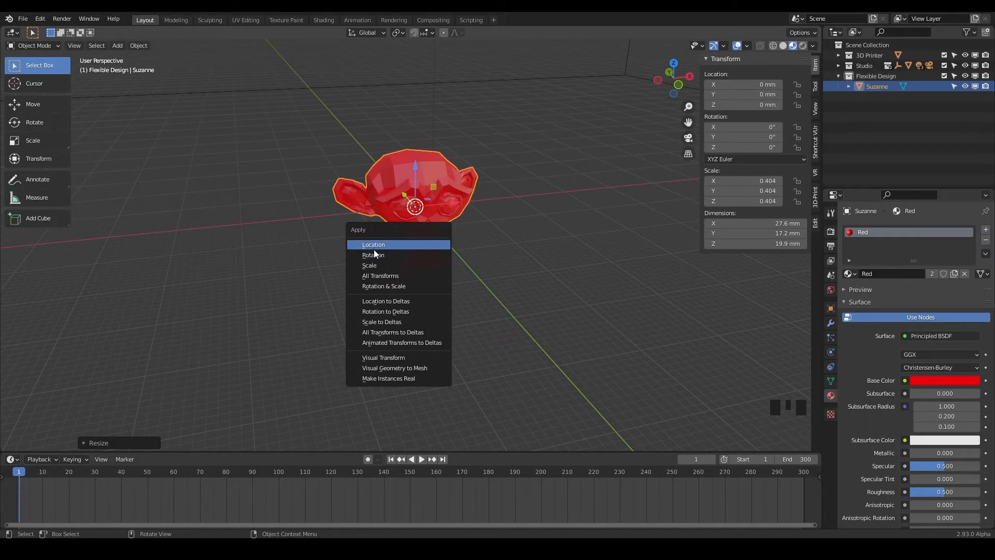
click(380, 265)
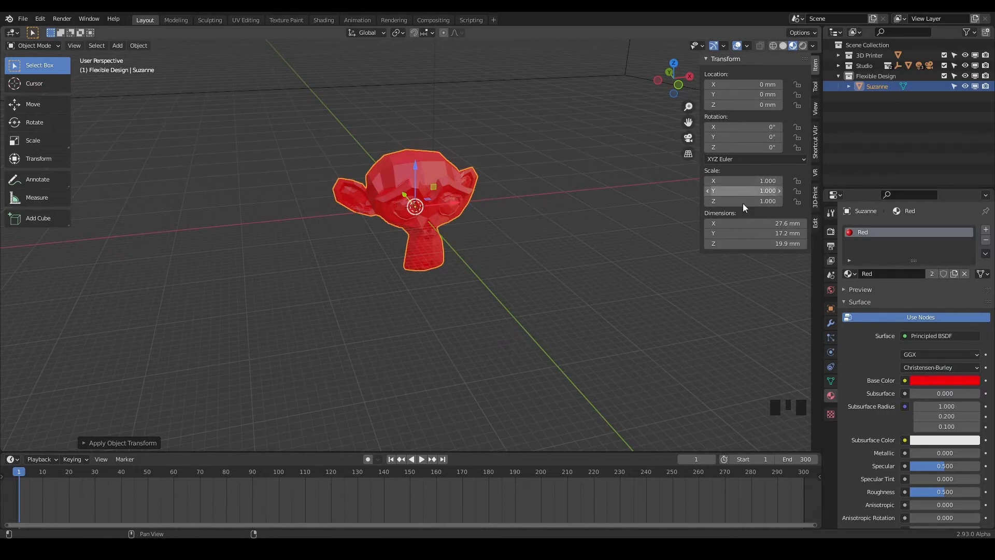
With the Scale tool, stretch the monkey head unevenly to about 0.715 in X, 1.390 in Y and 1.553 in Z
middle_drag(555, 256, 437, 265)
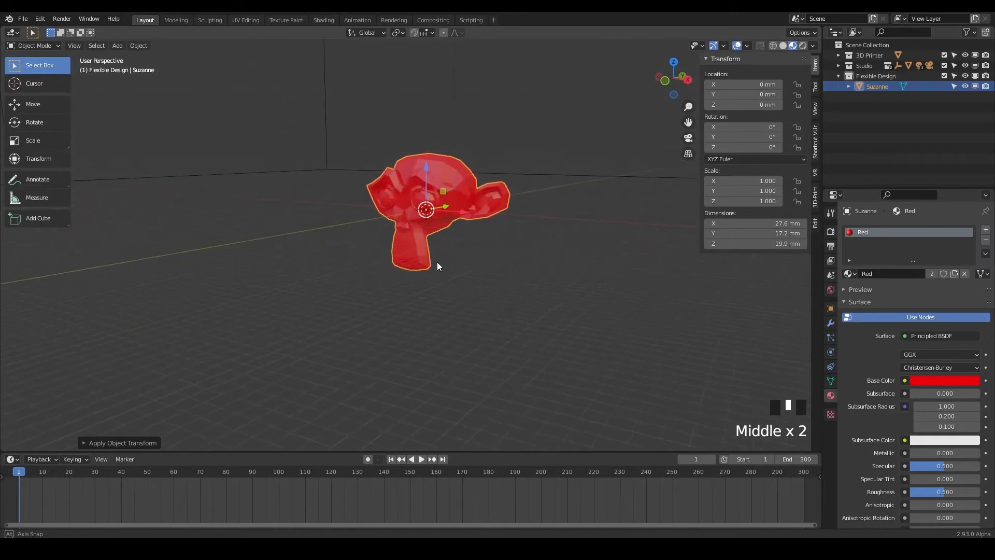
scroll(443, 261, up, 2)
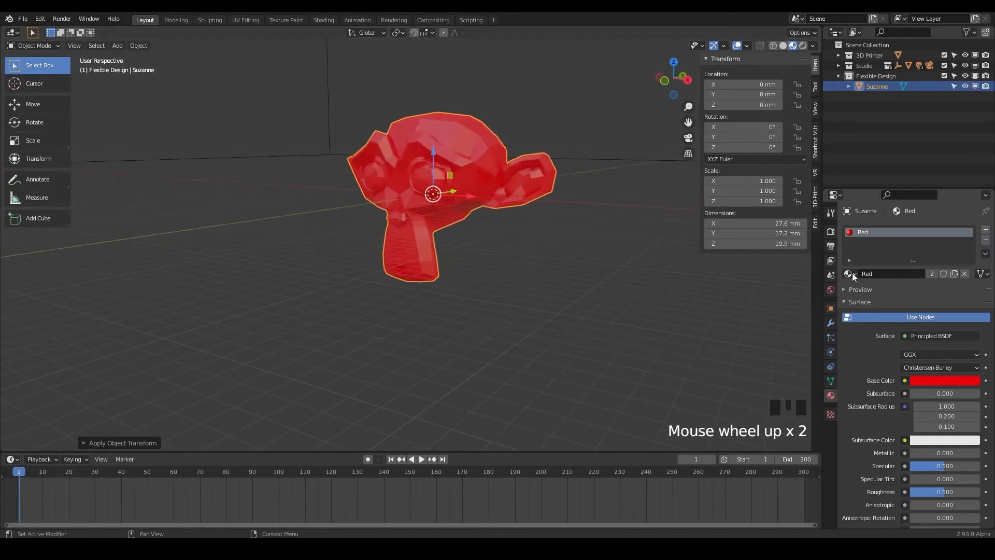
shift+middle_drag(543, 215, 536, 257)
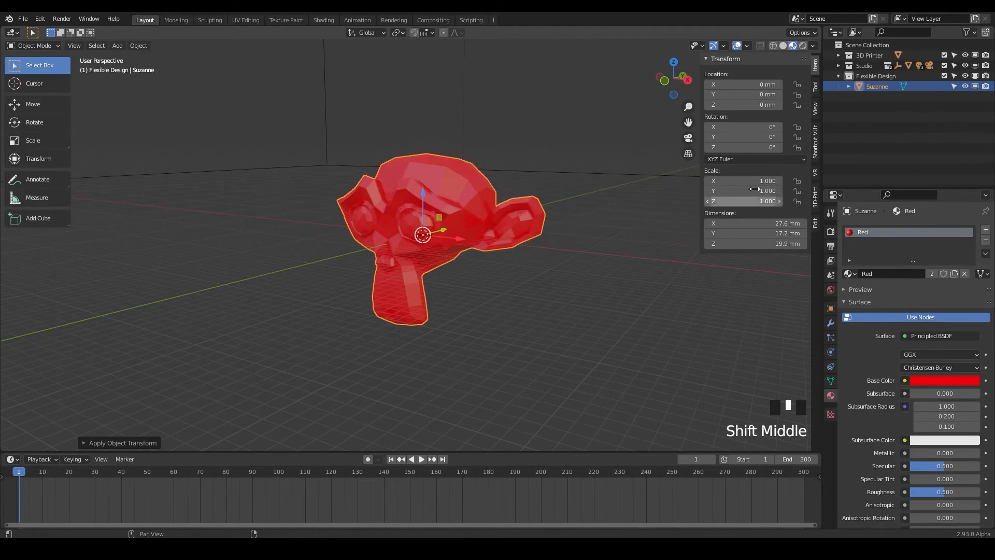
mouse_move(461, 300)
shift+middle_down()
mouse_move(467, 284)
mouse_move(553, 282)
mouse_move(571, 271)
mouse_move(463, 295)
shift+middle_up()
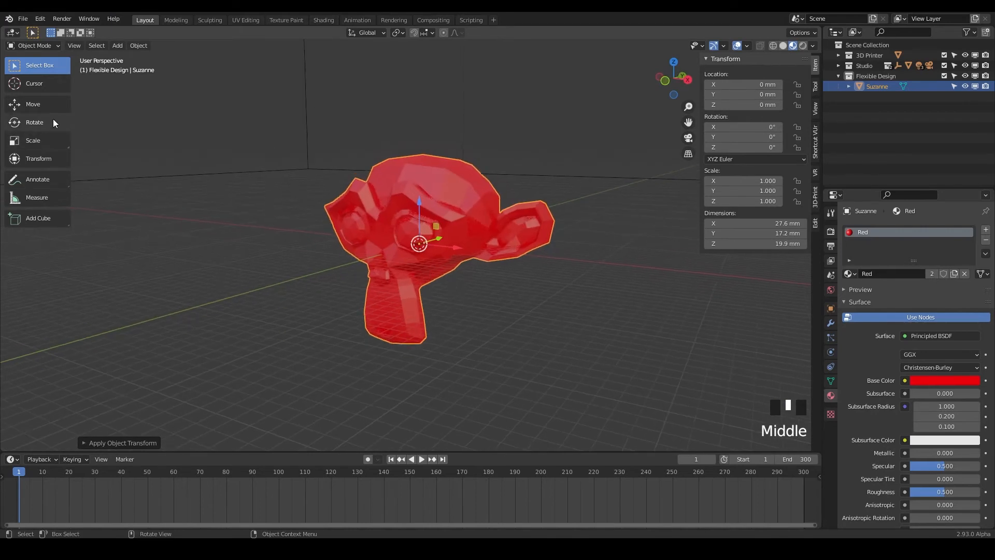
click(28, 142)
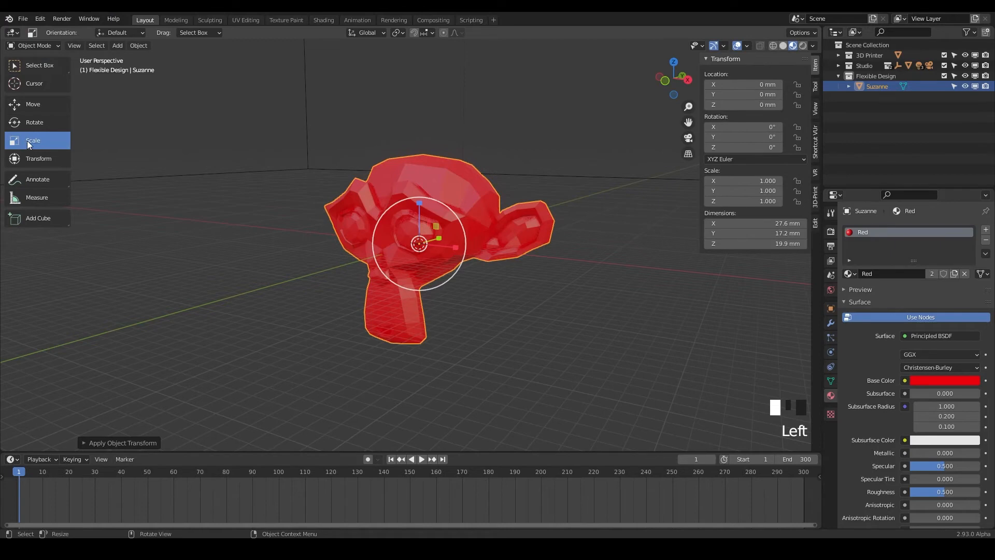
drag(454, 250, 436, 232)
scroll(446, 244, up, 3)
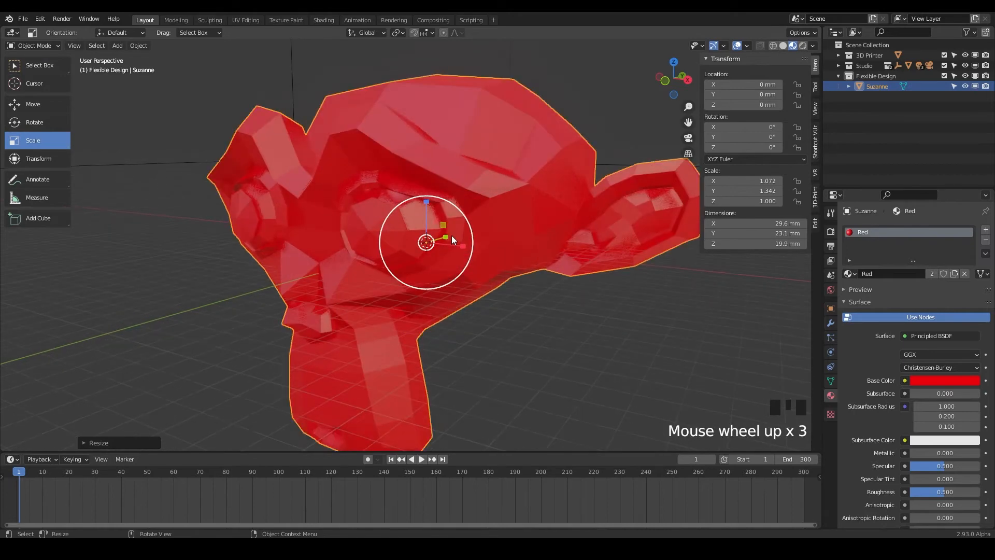
mouse_move(449, 240)
middle_down()
mouse_move(451, 252)
mouse_move(433, 246)
mouse_move(442, 240)
middle_up()
drag(440, 234, 440, 260)
scroll(464, 247, down, 5)
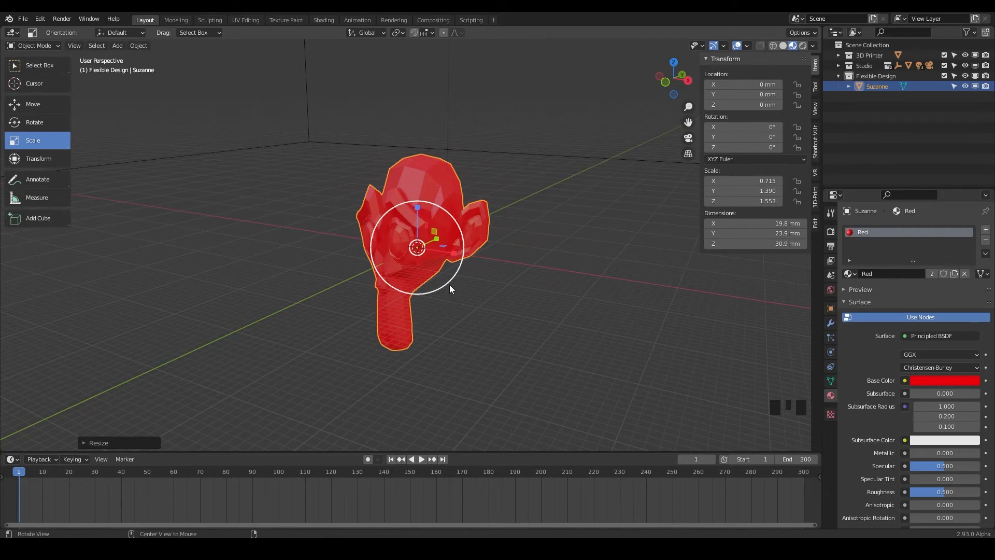
Clear the monkey head's uneven scale
key(alt+s)
scroll(481, 286, up, 2)
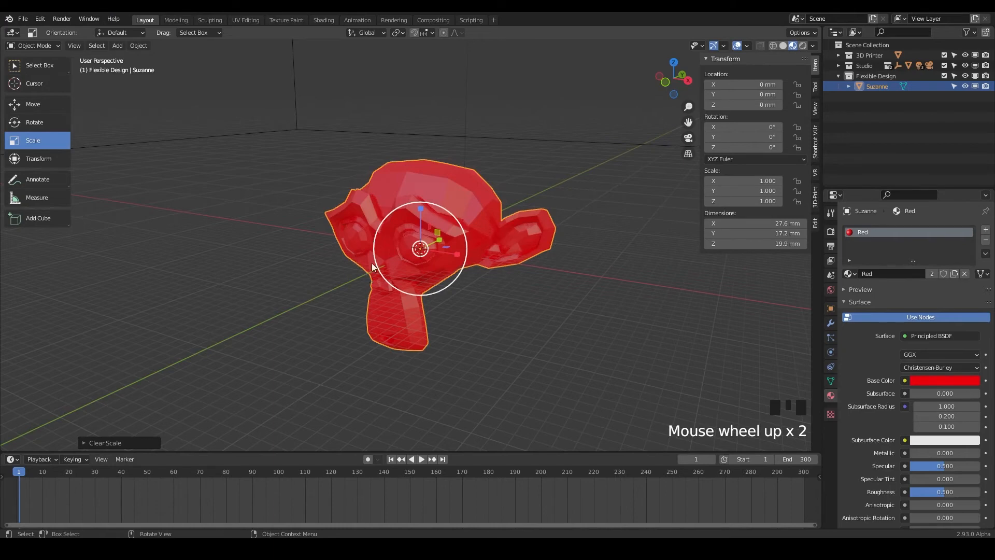
mouse_move(538, 286)
middle_down()
mouse_move(606, 272)
mouse_move(510, 280)
mouse_move(543, 283)
middle_up()
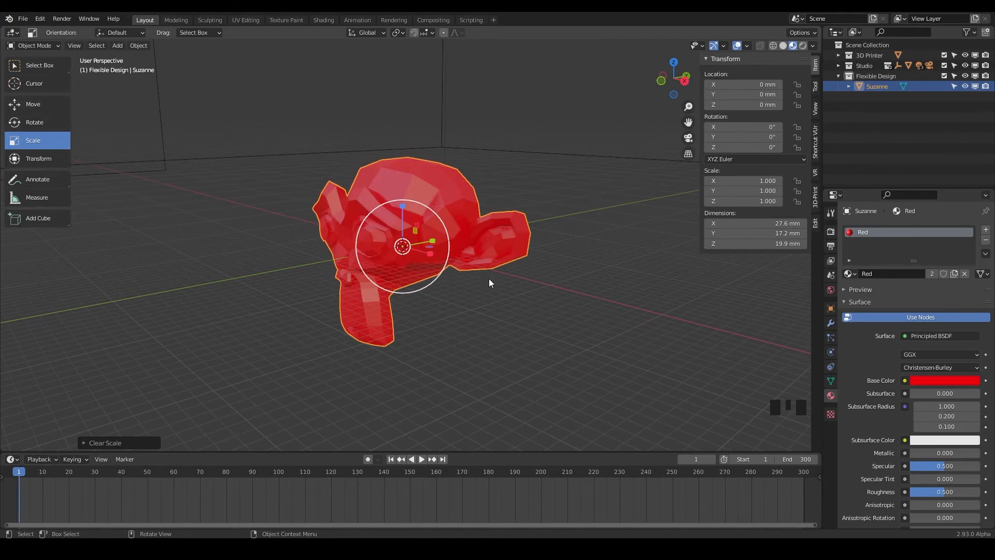
middle_drag(489, 279, 471, 220)
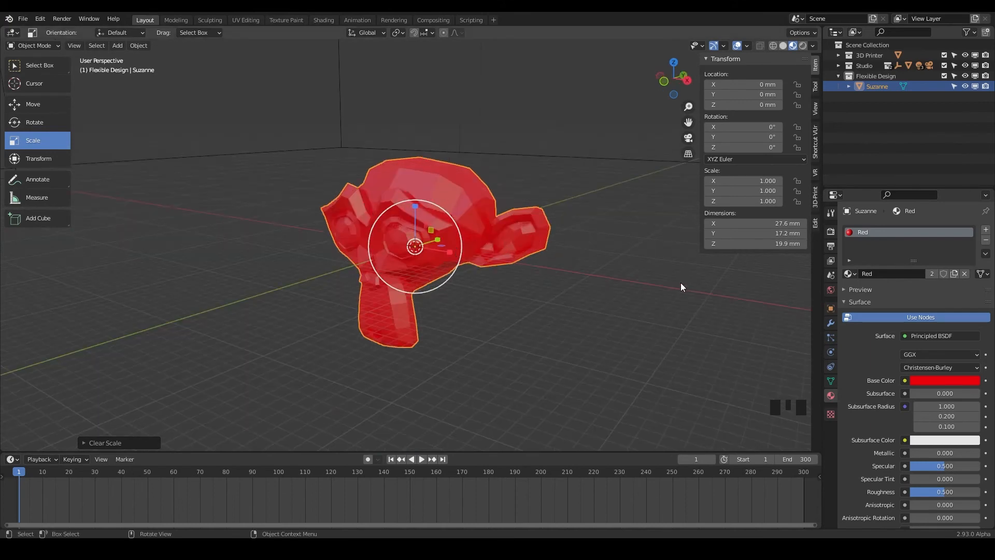
Enlarge the monkey head uniformly to a scale of about 2.513 and apply its scale
key(s)
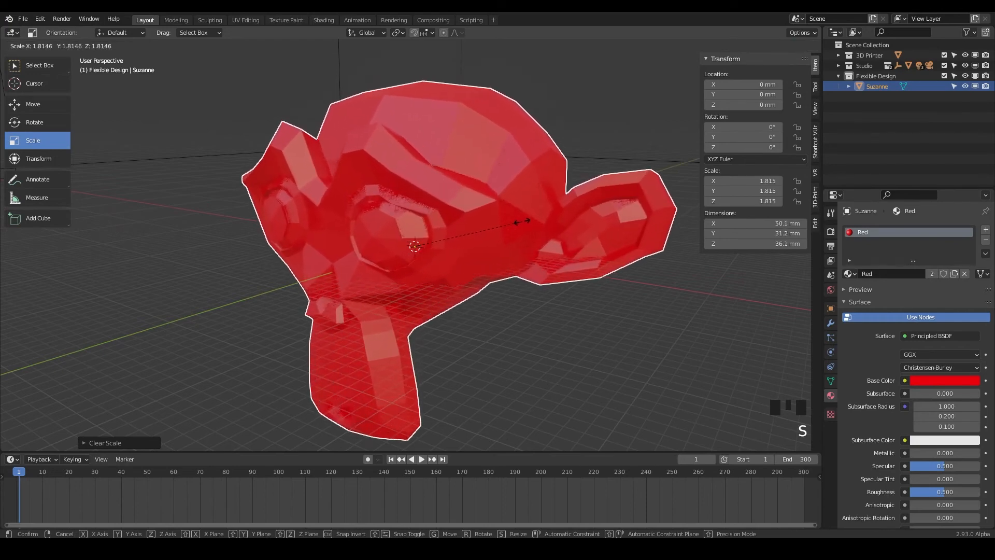
click(561, 205)
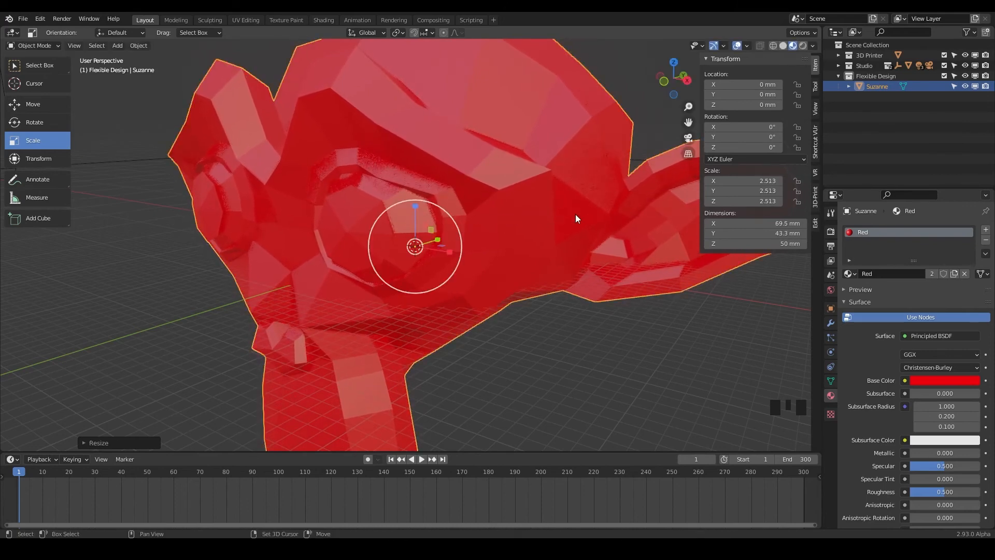
scroll(461, 288, down, 2)
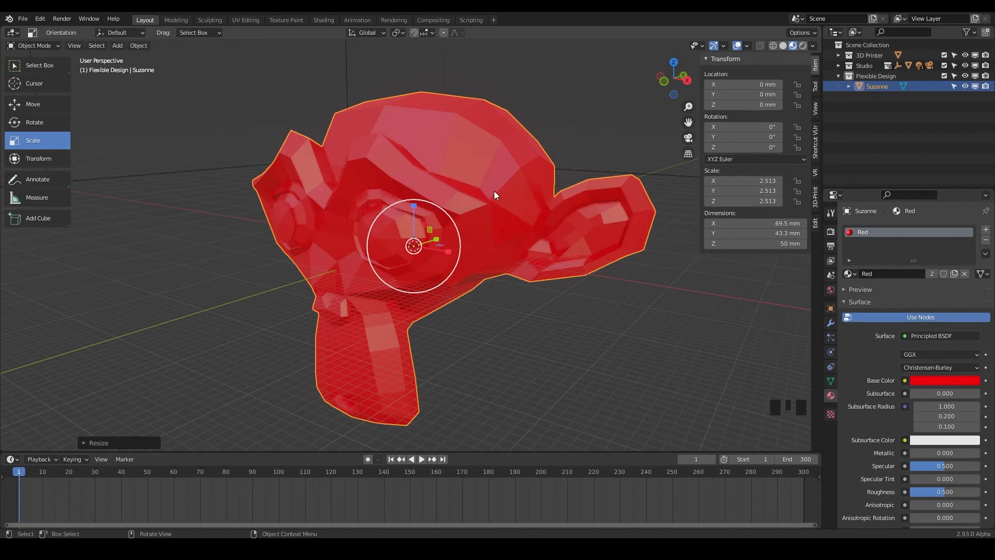
key(ctrl)
key(ctrl+a)
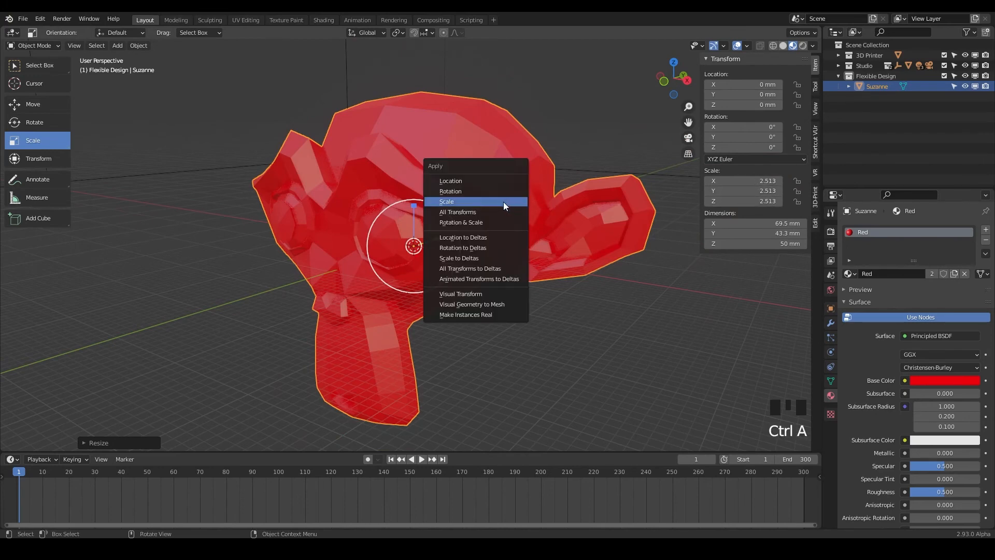
click(501, 201)
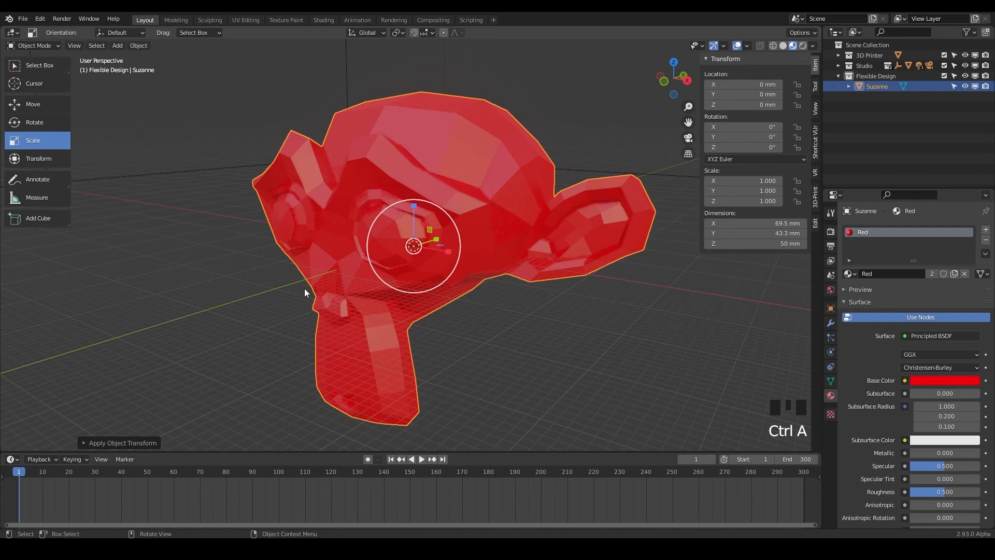
middle_drag(552, 257, 624, 253)
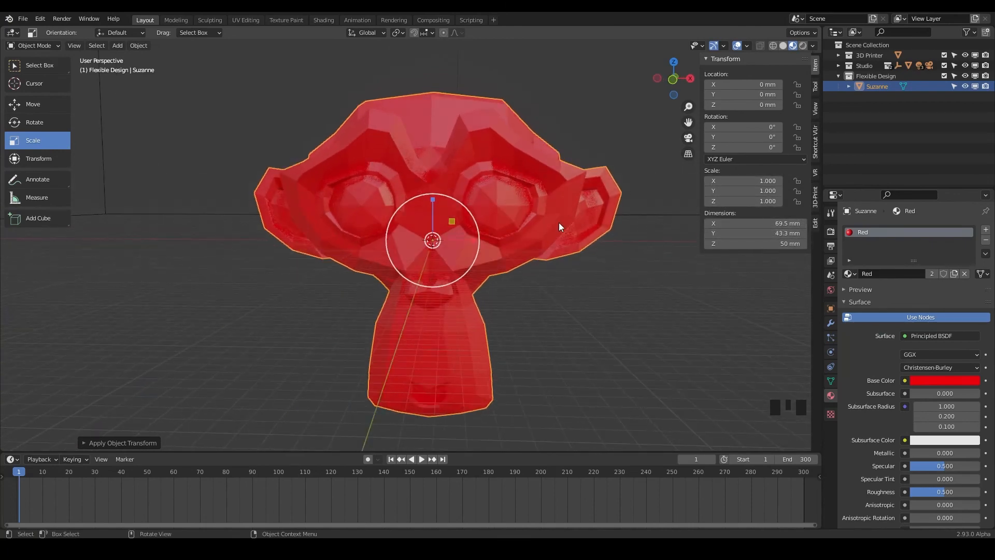
mouse_move(560, 223)
middle_down()
mouse_move(508, 248)
mouse_move(419, 253)
mouse_move(520, 235)
mouse_move(495, 246)
mouse_move(489, 228)
mouse_move(461, 232)
mouse_move(507, 236)
mouse_move(468, 250)
mouse_move(559, 242)
middle_up()
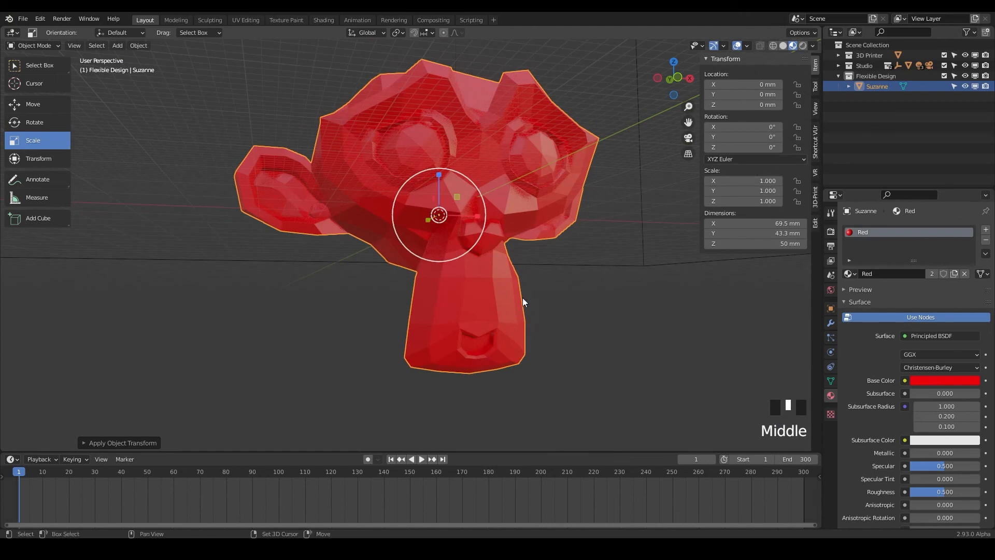
shift+middle_drag(523, 298, 567, 301)
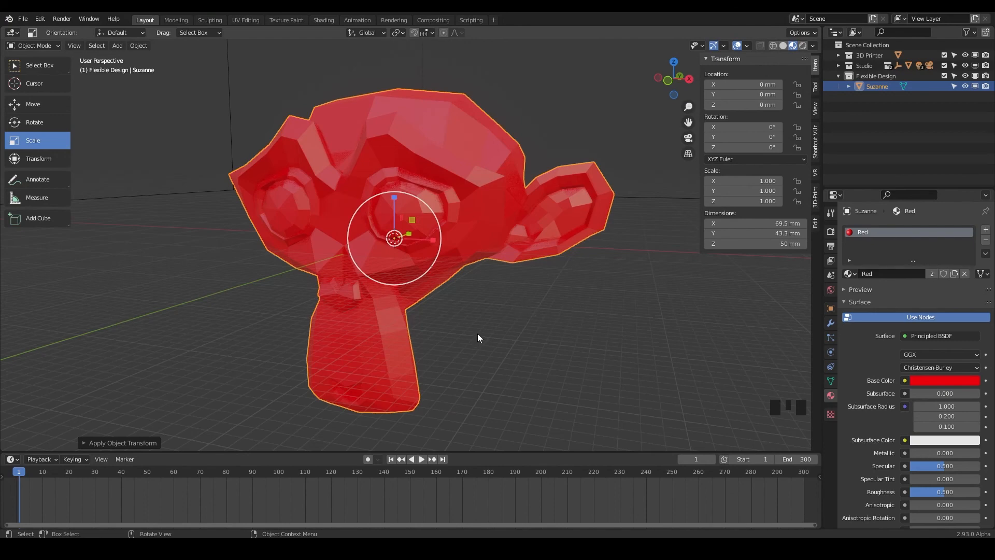